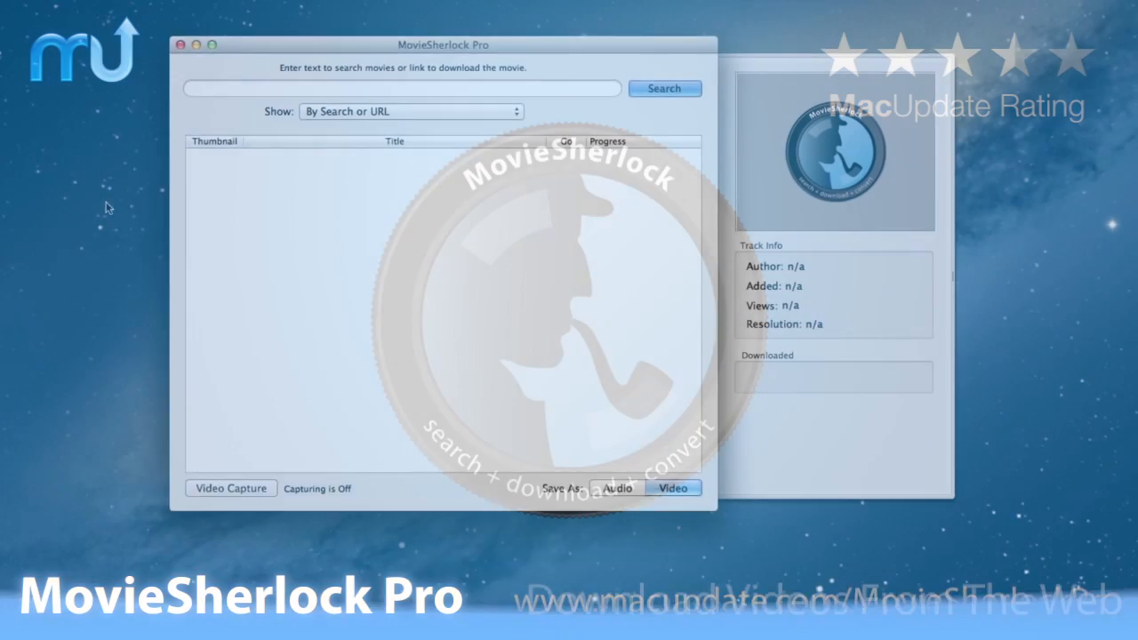
type("Justin Bieber")
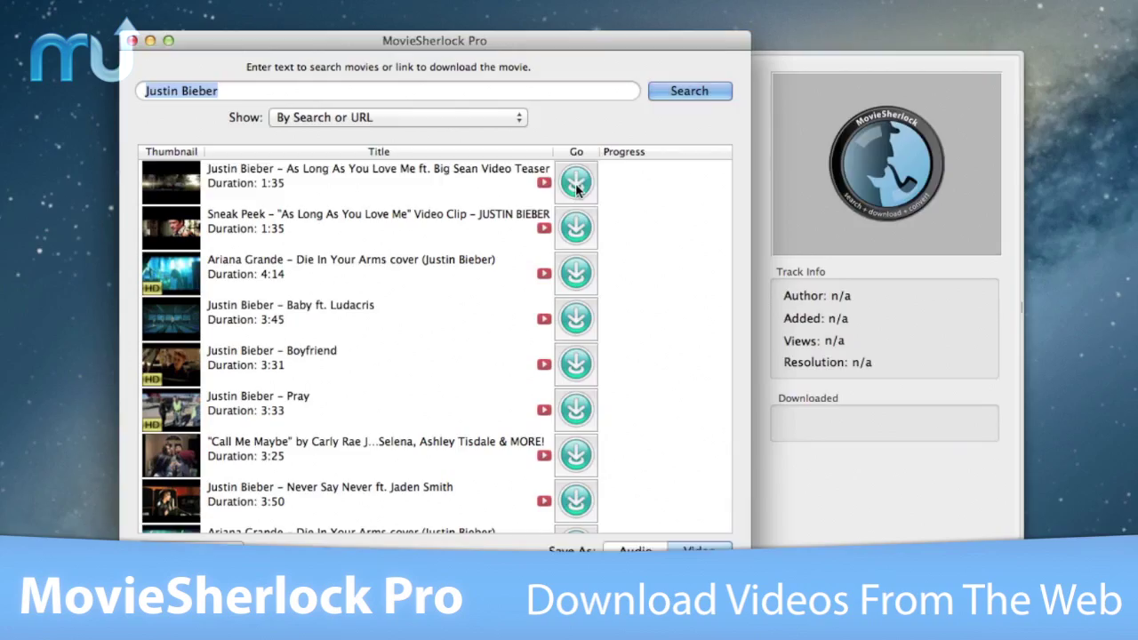
Step: Start downloading the first Justin Bieber result, then preview the Netsky 'Come Alive' video
left_click(576, 183)
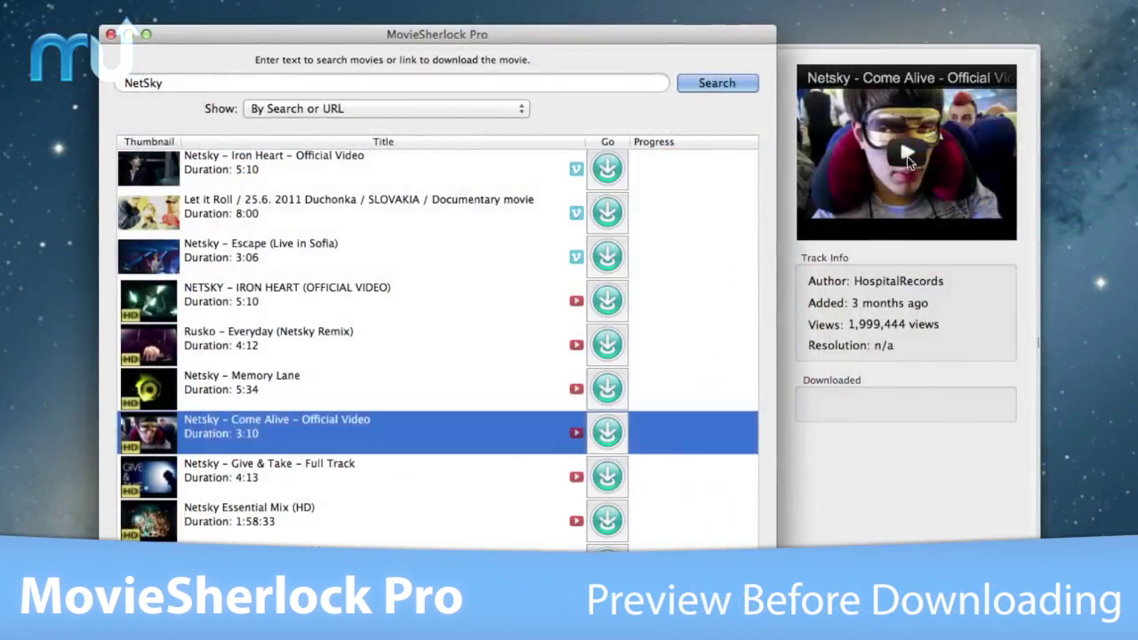
left_click(907, 157)
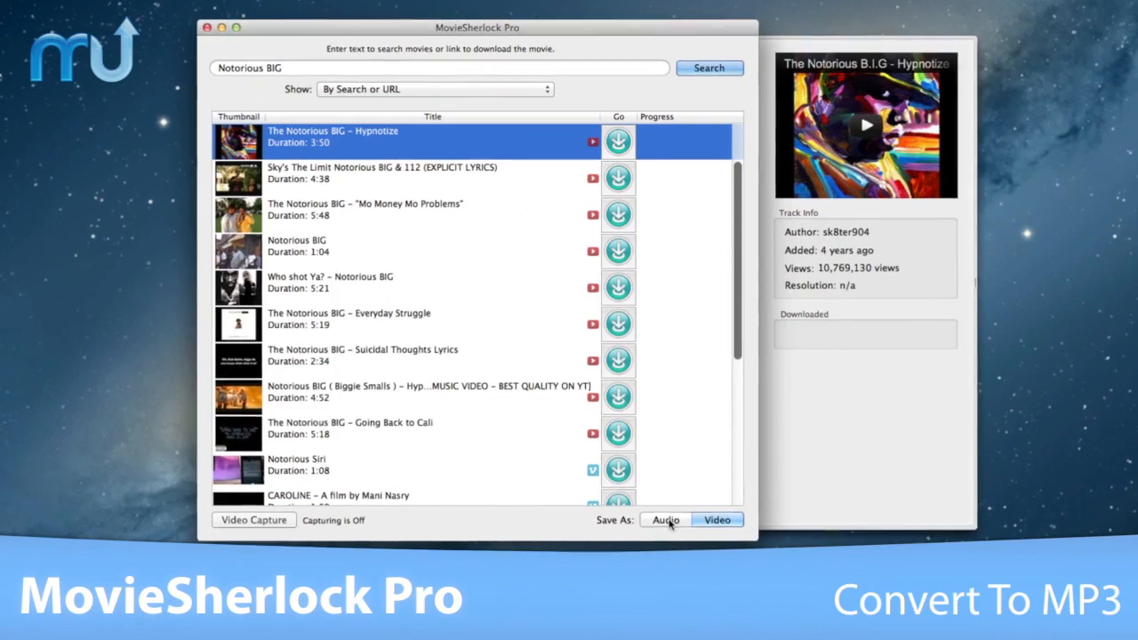
Step: Switch Save As to Audio and start downloading 'Hypnotize' as audio
left_click(665, 513)
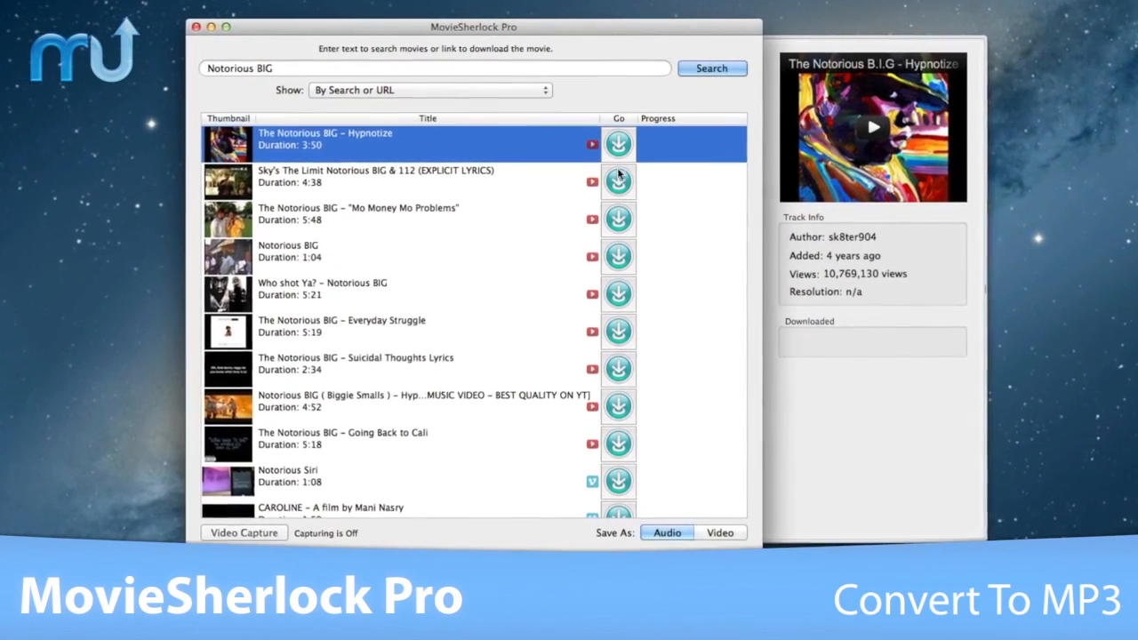
left_click(618, 145)
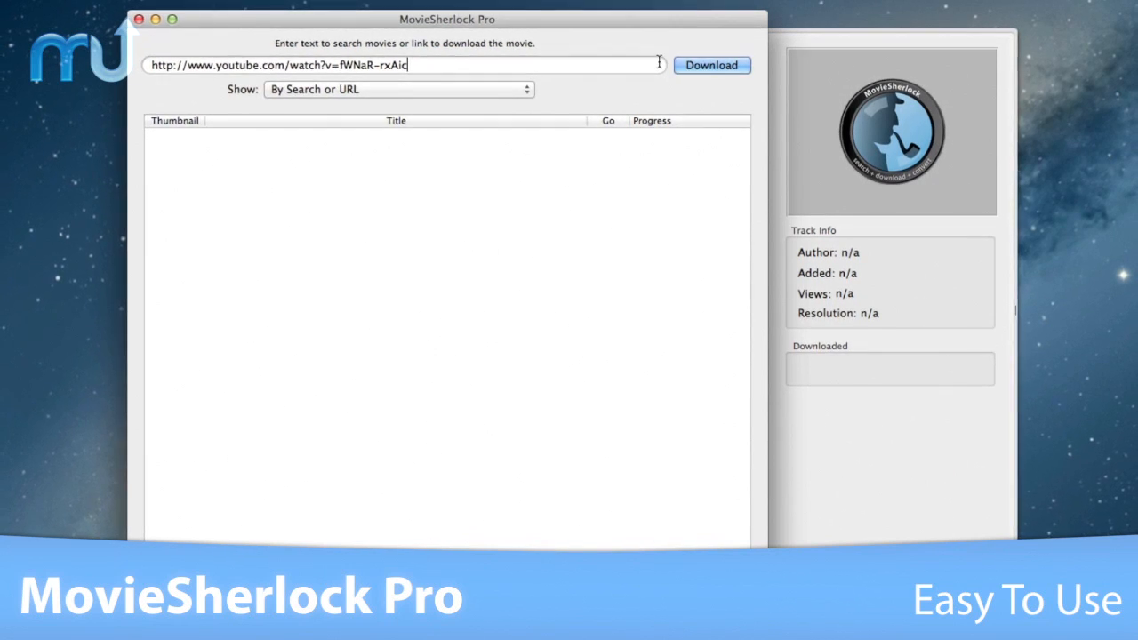
Step: Download the linked 'Call Me Maybe' video from the pasted YouTube URL
left_click(709, 64)
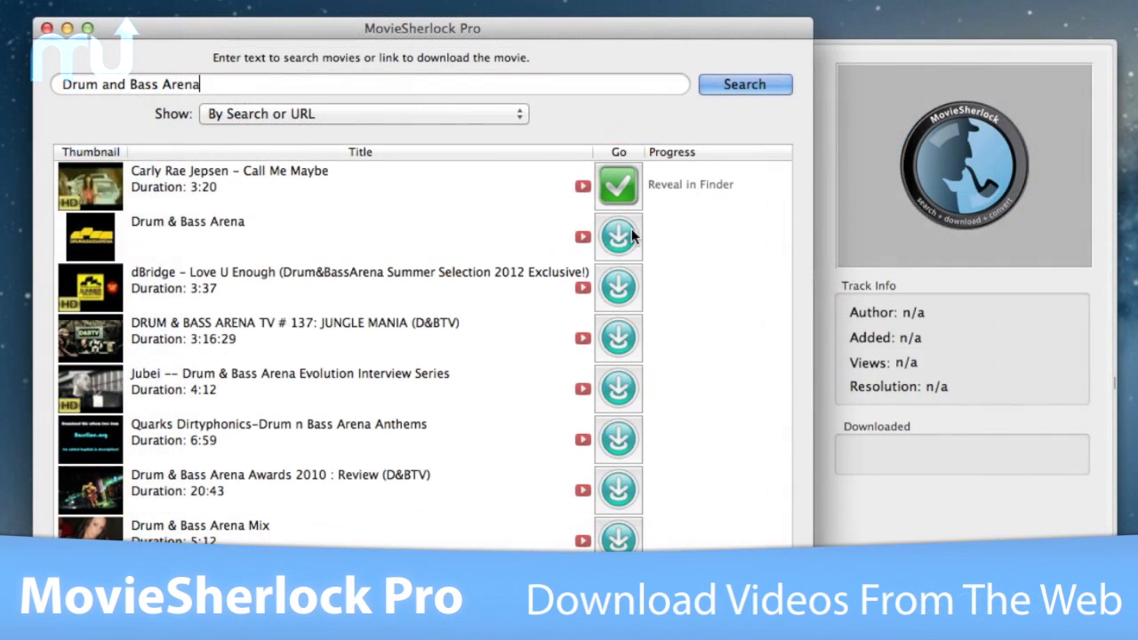
Step: Download three Drum & Bass Arena results: the arena video, dBridge 'Love U Enough', and TV #137
left_click(619, 236)
left_click(621, 289)
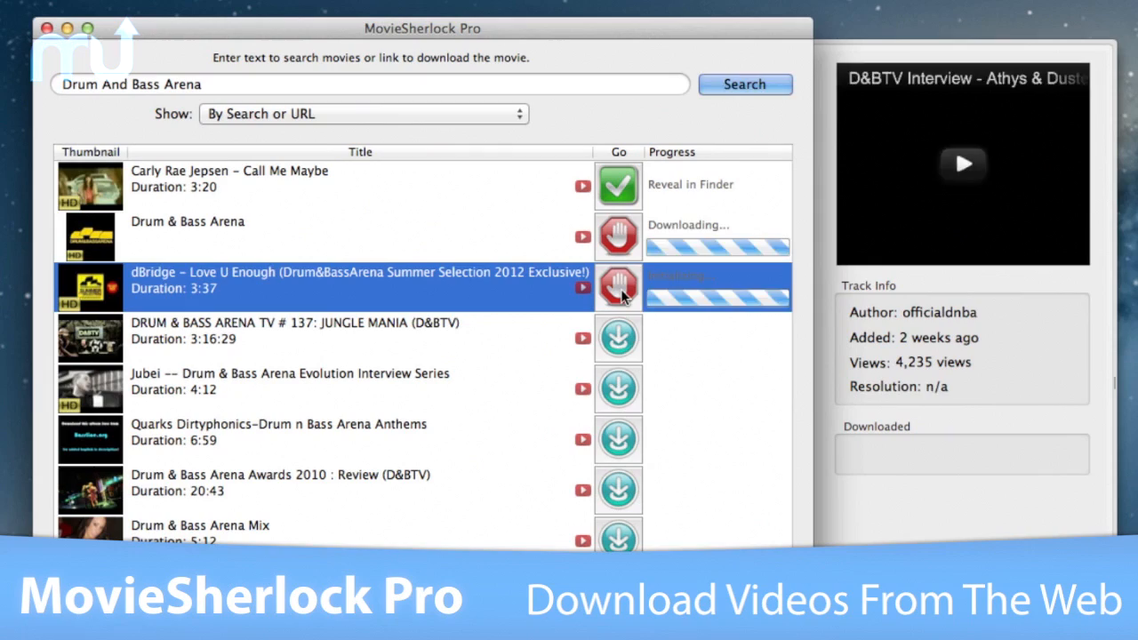
left_click(621, 340)
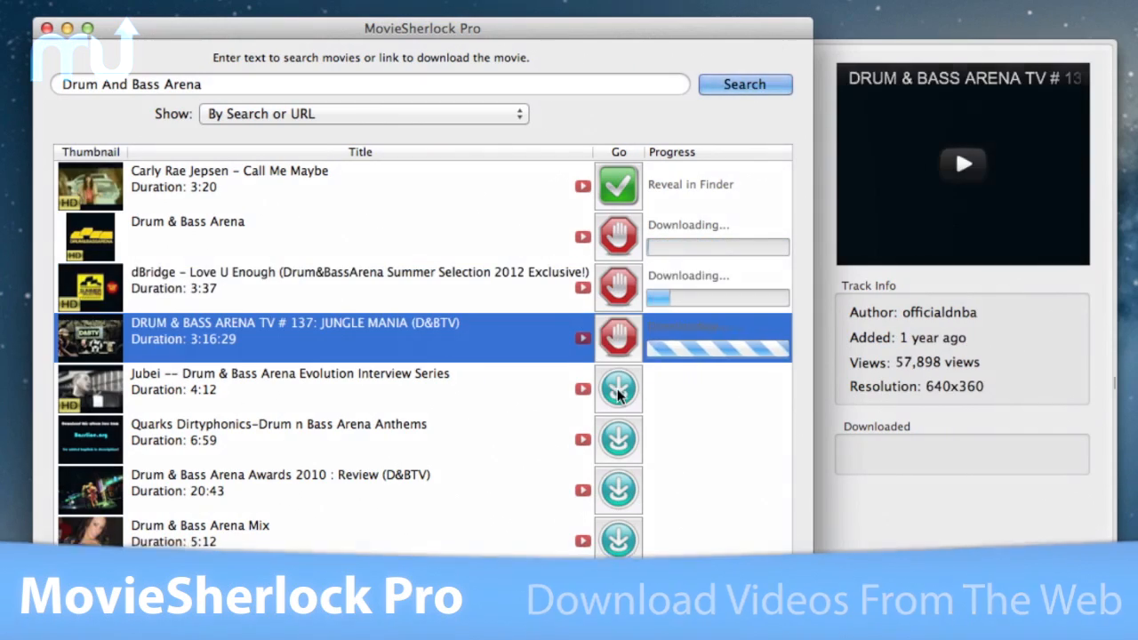